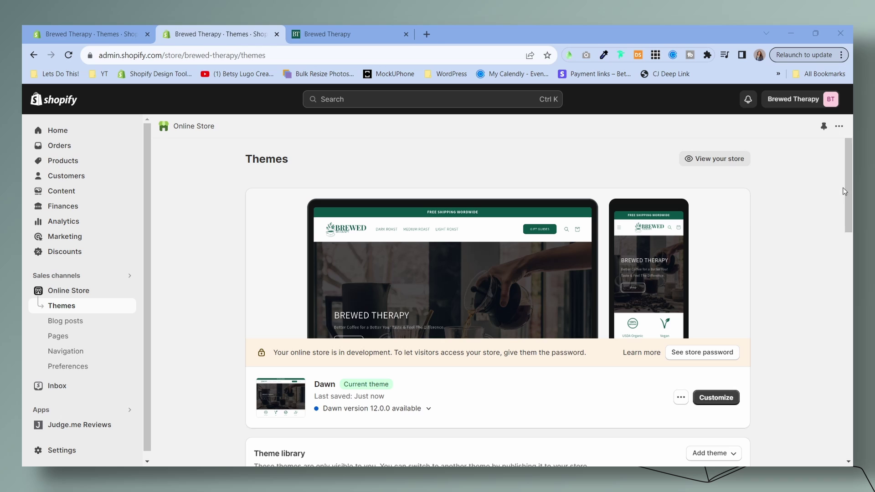
drag(848, 187, 849, 265)
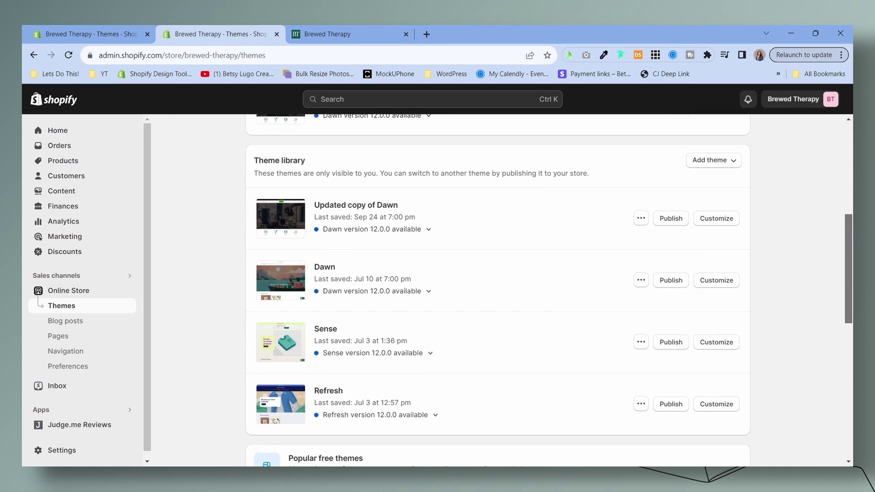
drag(848, 265, 844, 177)
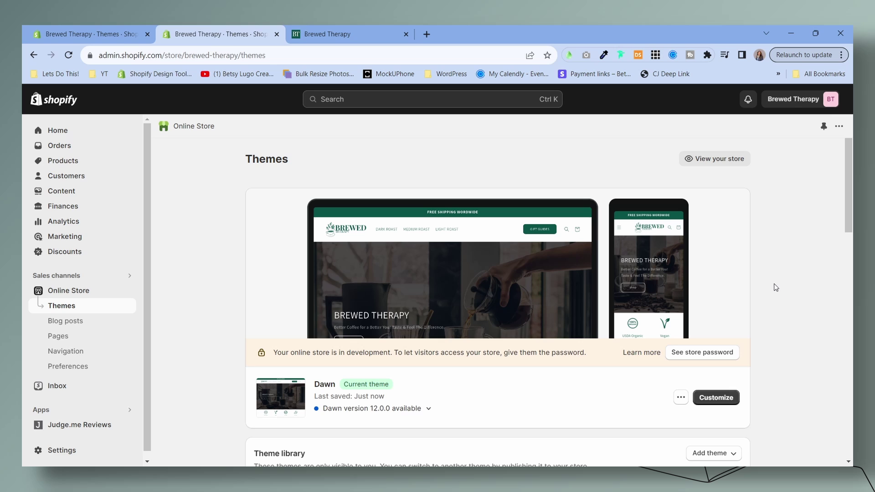
- Open the Dawn theme in the editor to review the home page, then return to the themes list
click(729, 404)
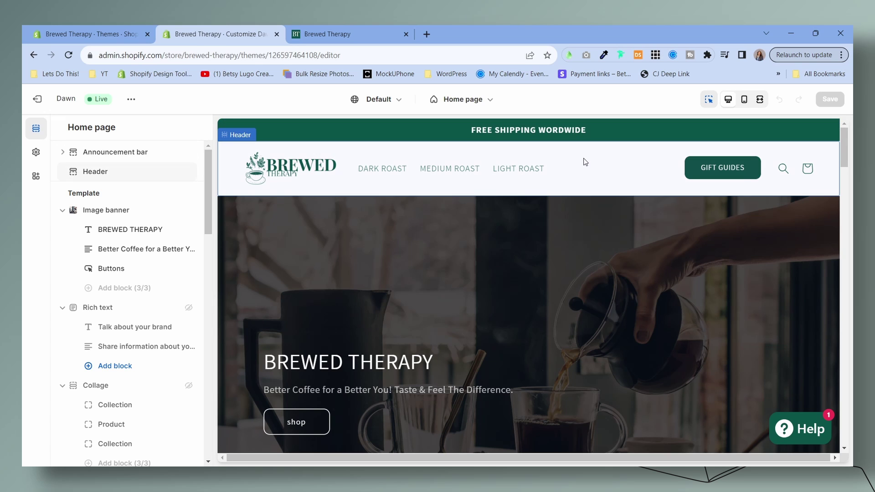
click(68, 34)
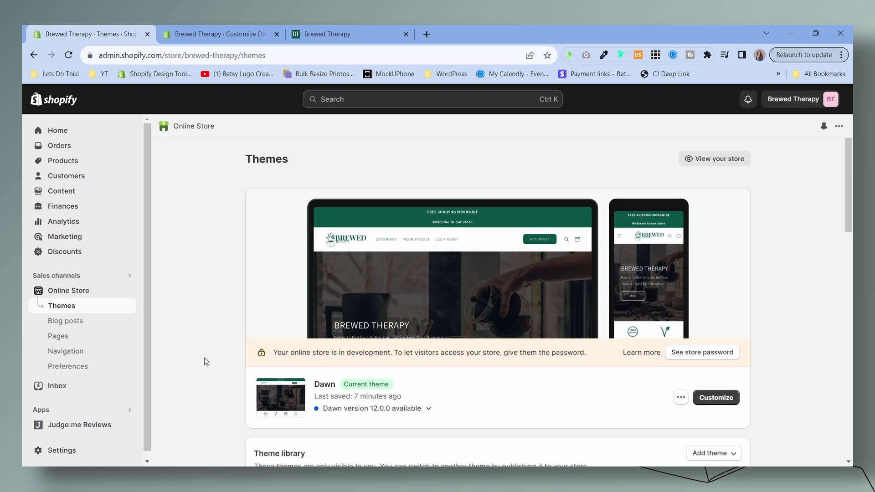
- Open Dawn's base.css from the Assets folder in the code editor
click(682, 404)
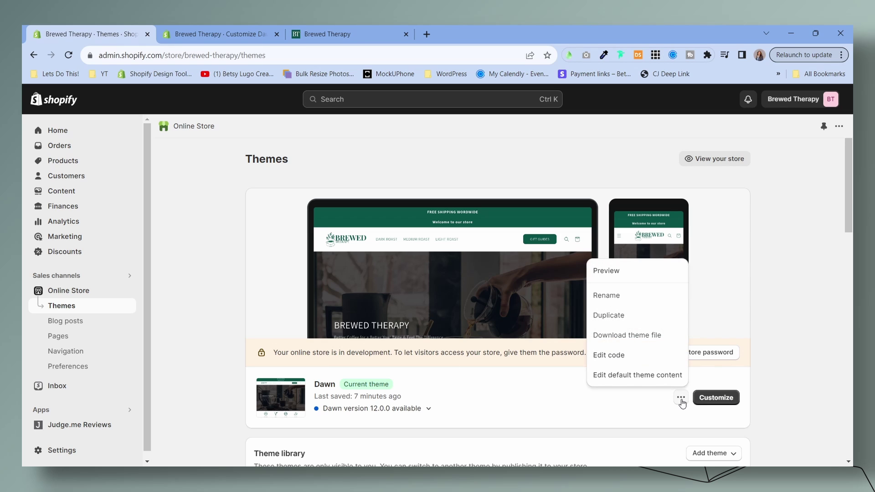
click(617, 355)
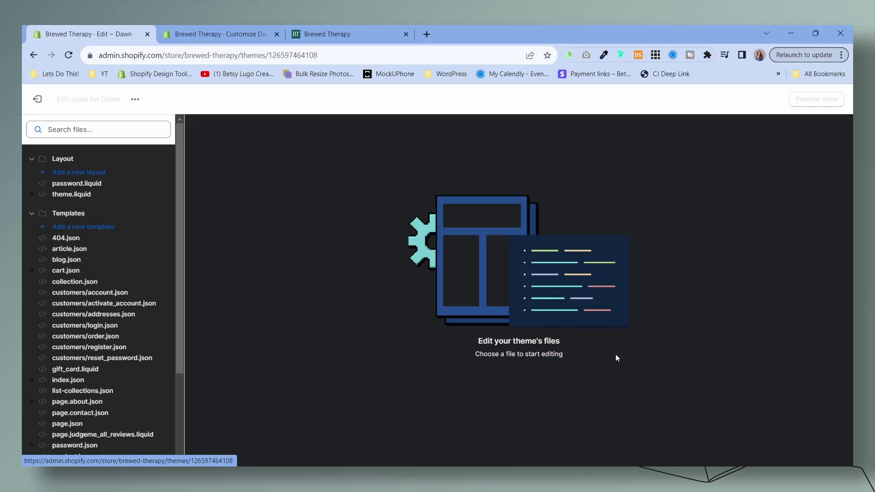
click(32, 160)
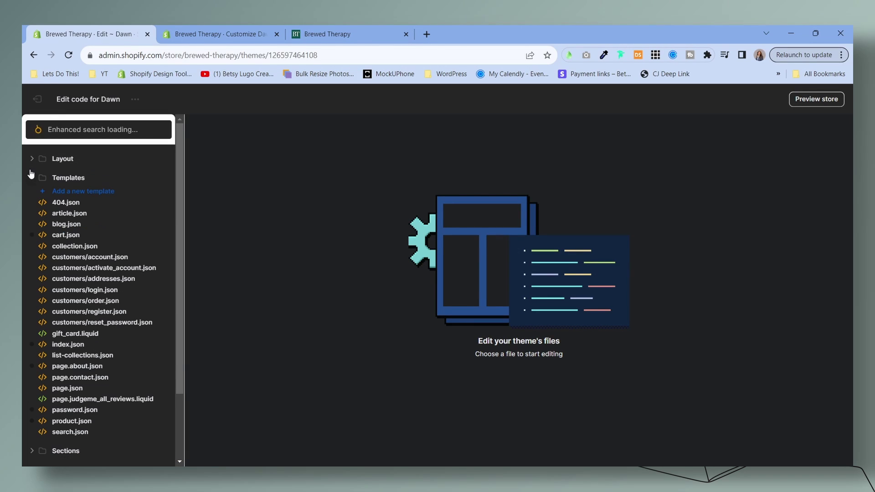
click(32, 178)
click(79, 258)
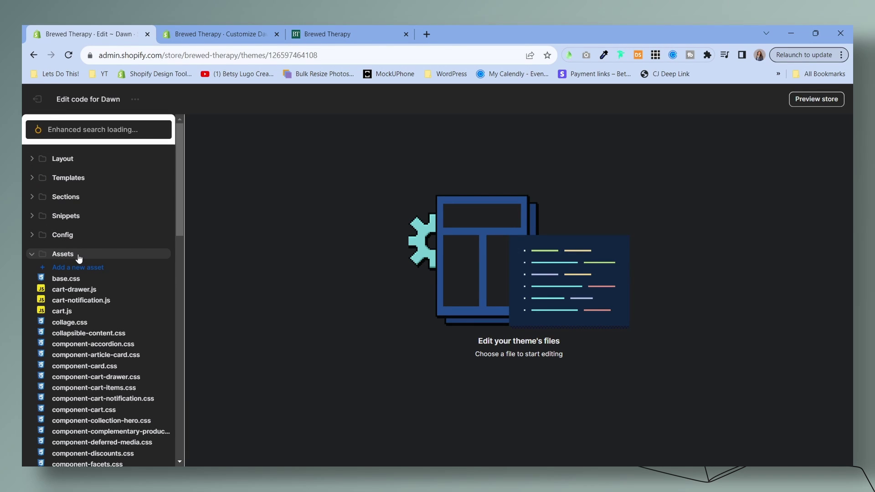
click(84, 281)
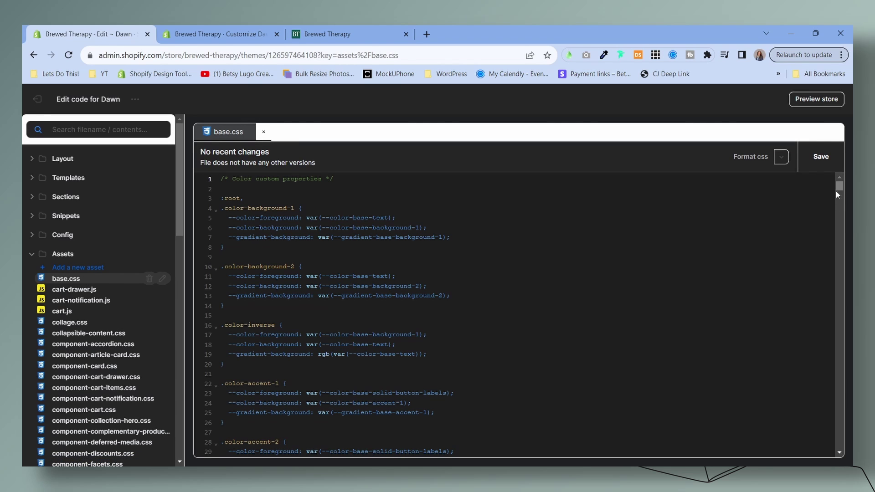
mouse_move(840, 187)
mouse_down()
mouse_move(833, 379)
mouse_move(784, 442)
mouse_up()
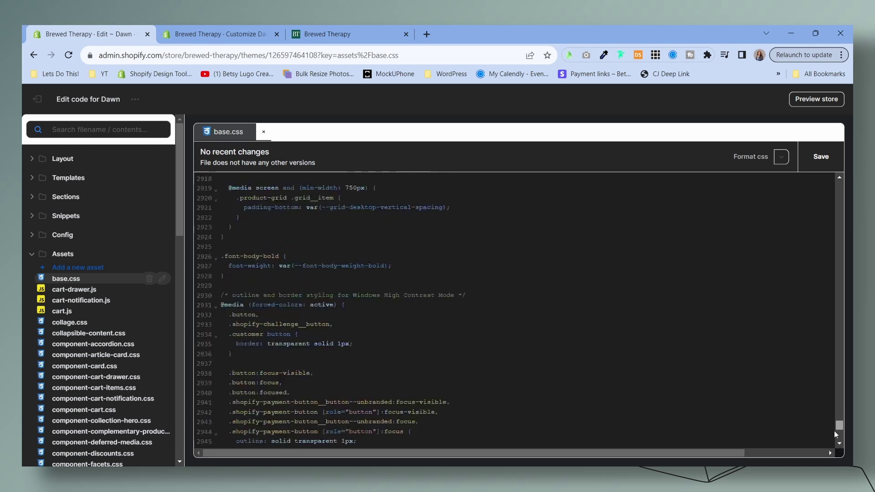
- Paste the .announcement-bar background-image rule at the end, save, and select the ADD_IMAGE_URL placeholder
click(291, 421)
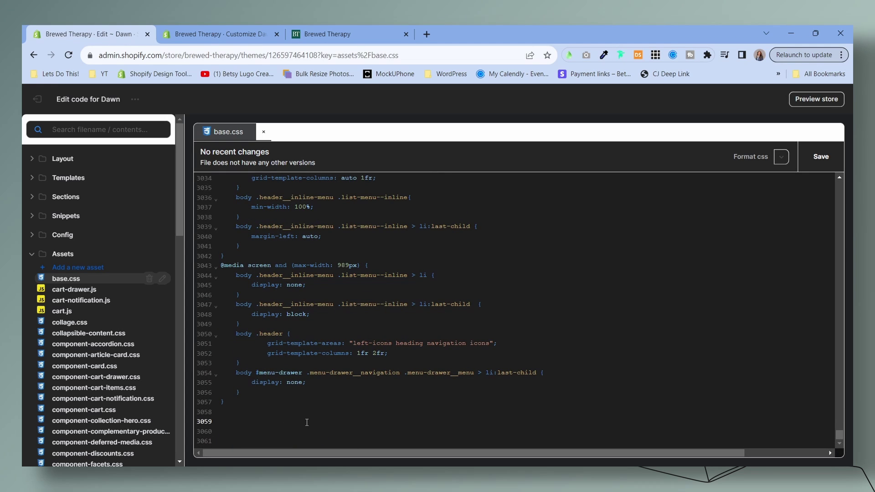
key(Return)
key(Return)
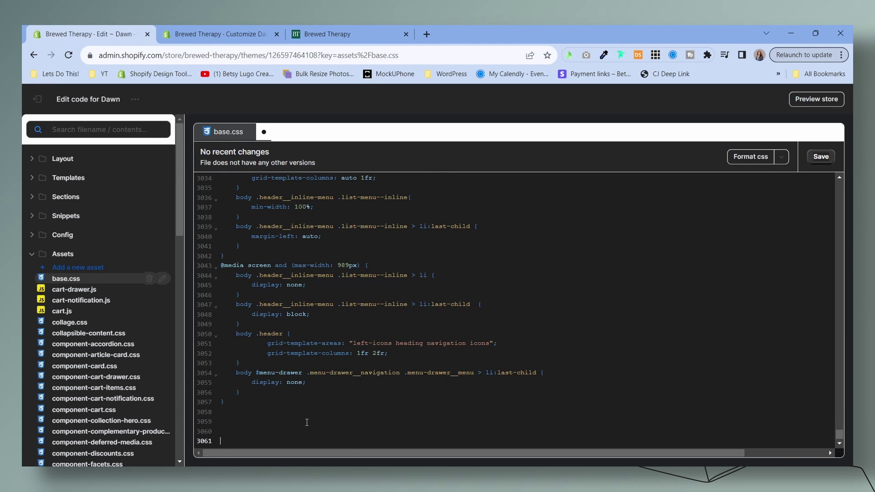
text(.announcement-bar { background-image: url(ADD_IMAGE_URL); background-size: 100%; background-repeat:no-repeat; })
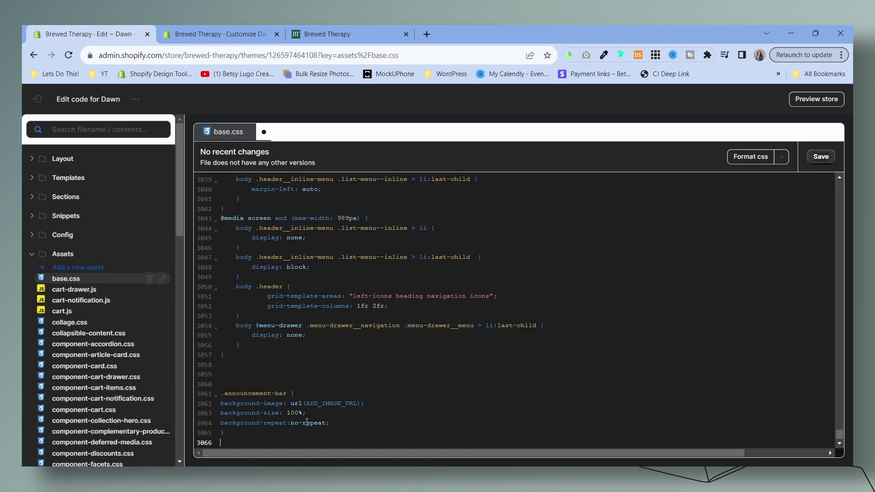
click(820, 157)
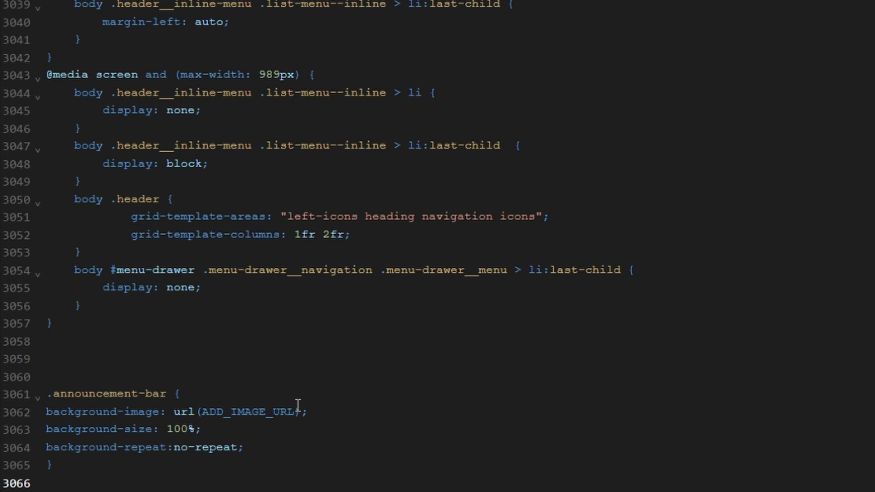
click(296, 411)
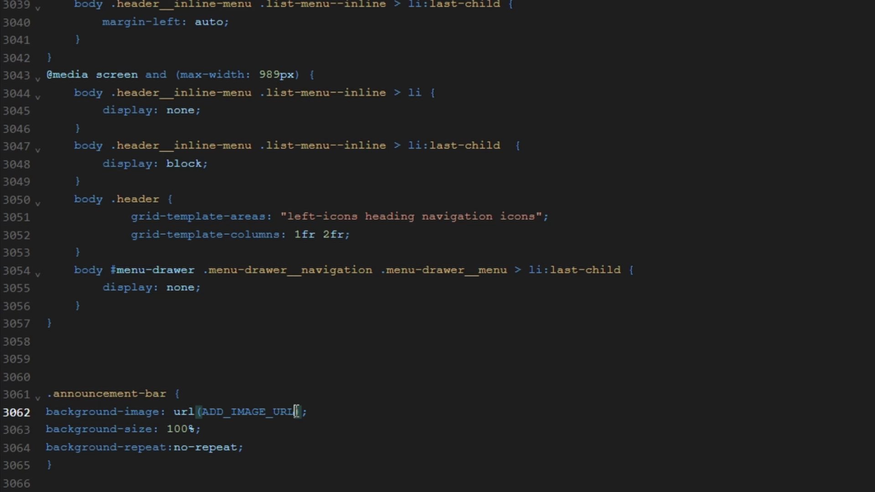
drag(296, 412, 203, 412)
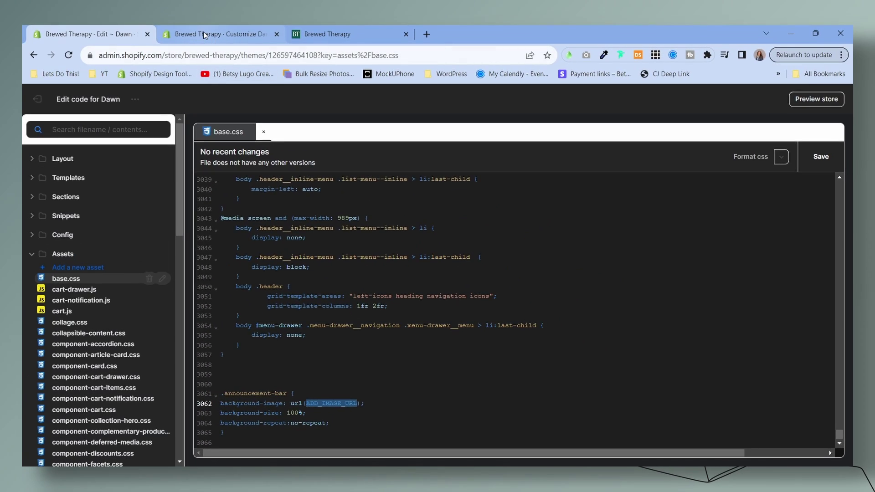
click(204, 31)
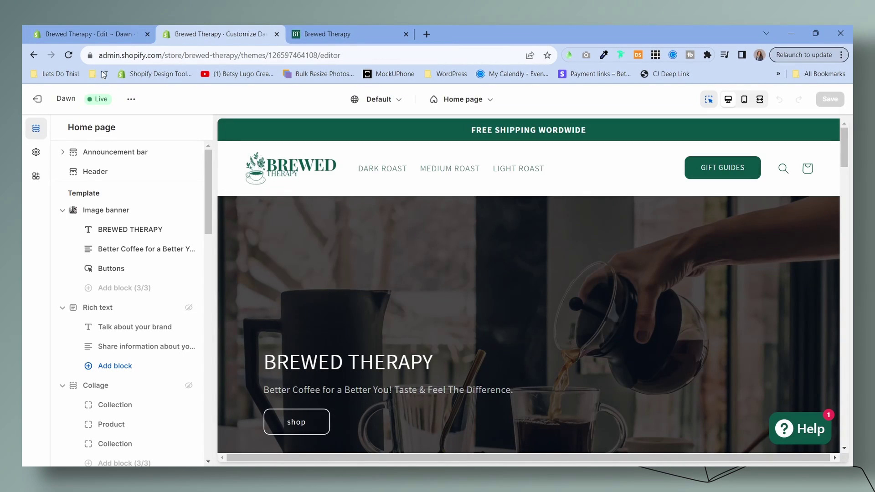
click(37, 99)
click(60, 192)
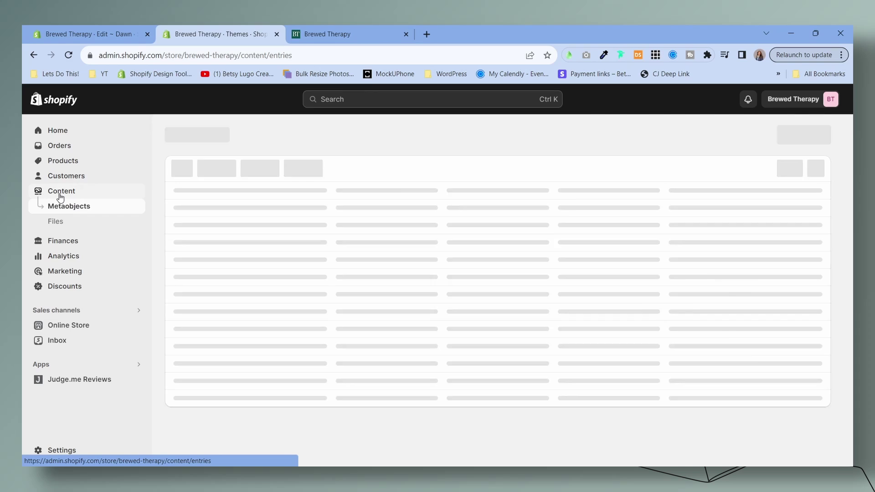
click(54, 222)
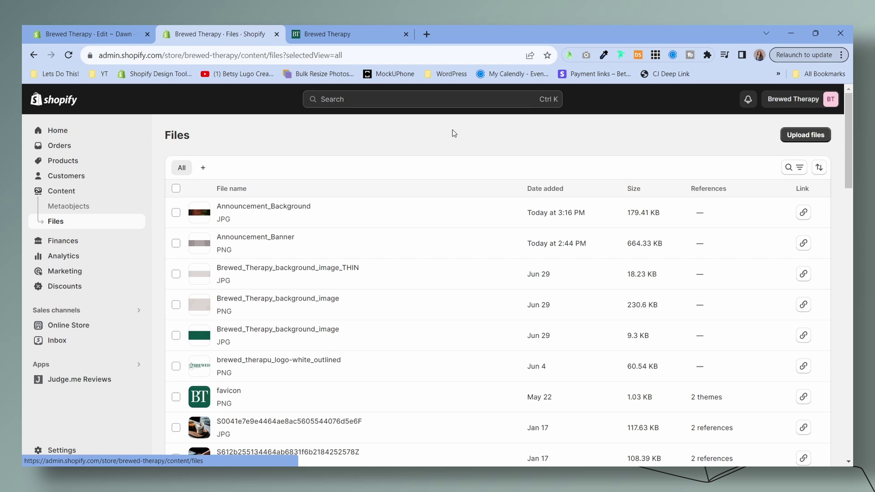
scroll(387, 294, down, 3)
scroll(401, 376, up, 2)
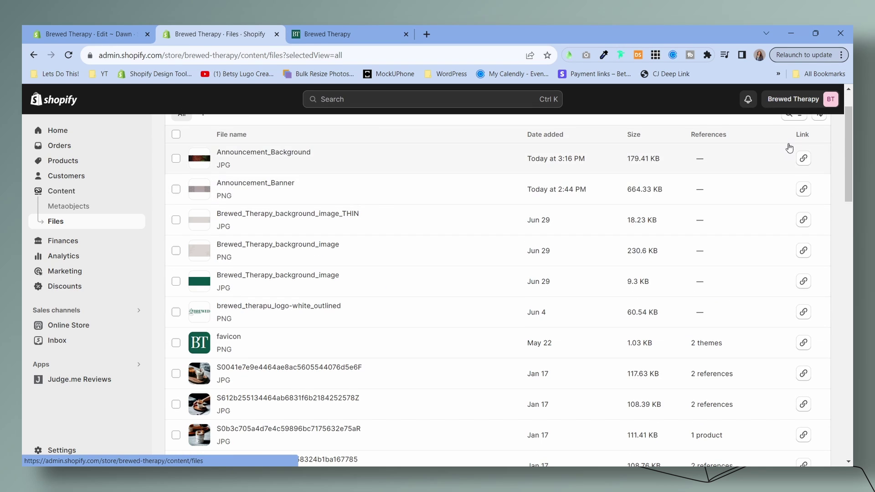
scroll(827, 162, up, 1)
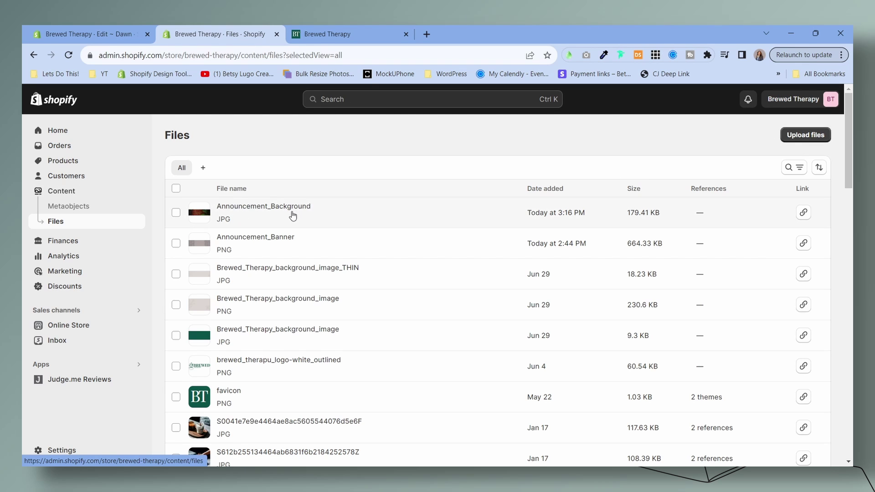
click(195, 213)
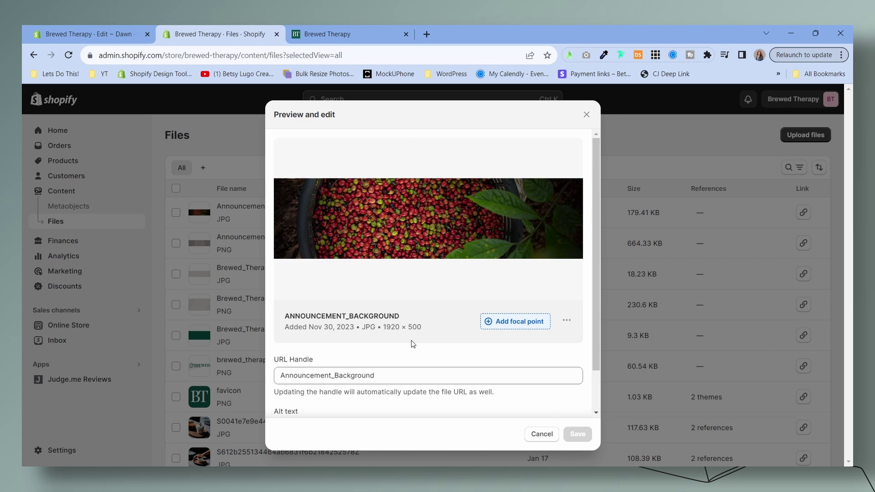
click(586, 114)
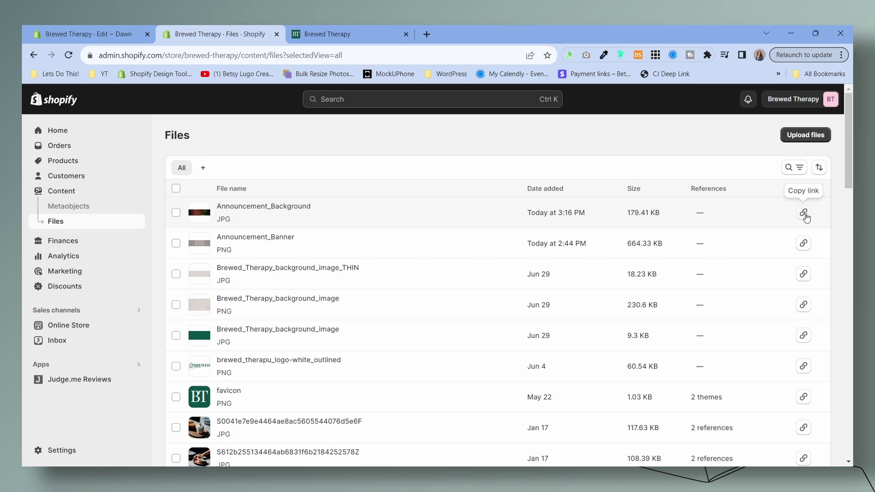
- Replace ADD_IMAGE_URL in base.css with the copied Announcement_Background file link
click(803, 212)
click(84, 37)
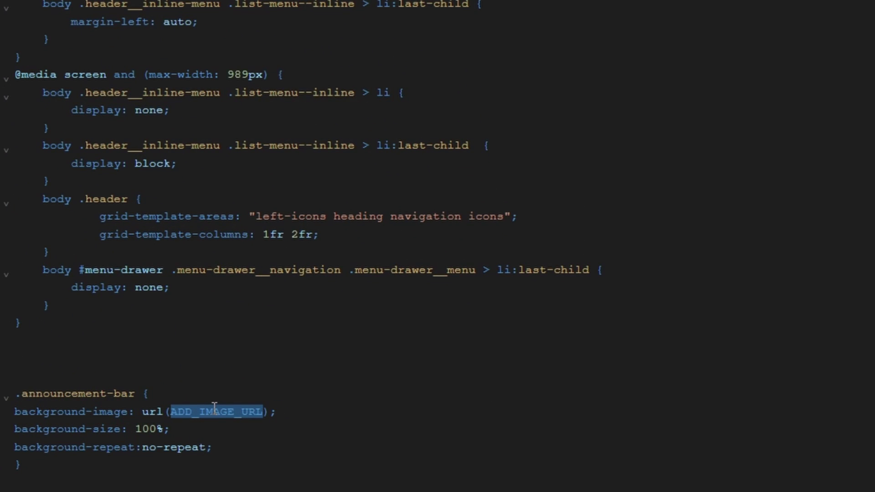
key(ctrl+v)
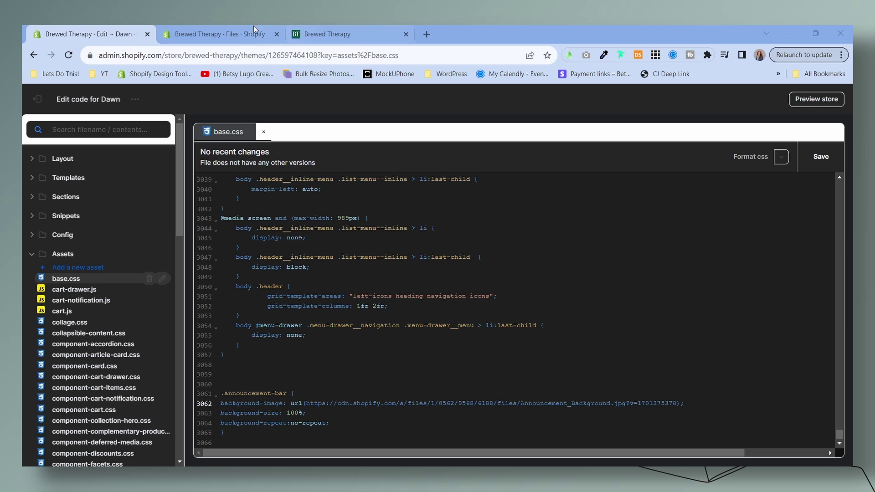
click(217, 28)
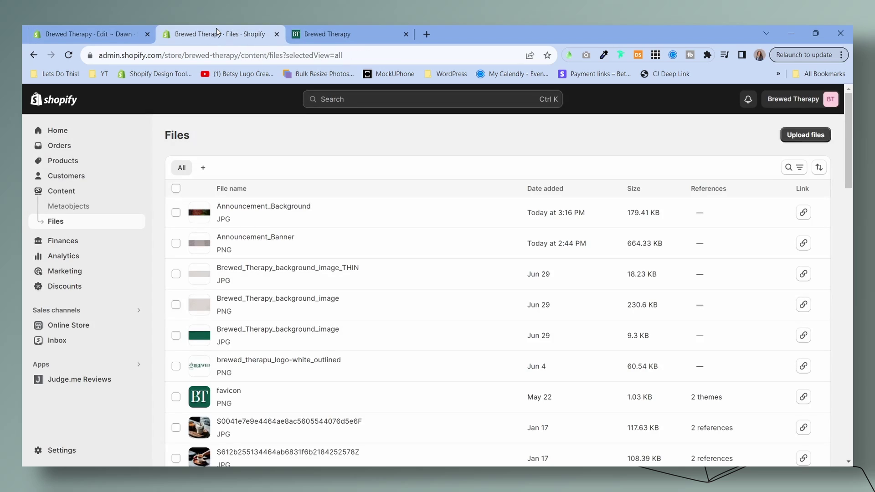
- Reload the Brewed Therapy storefront to see the coffee-bean photo behind the announcement bar
click(311, 28)
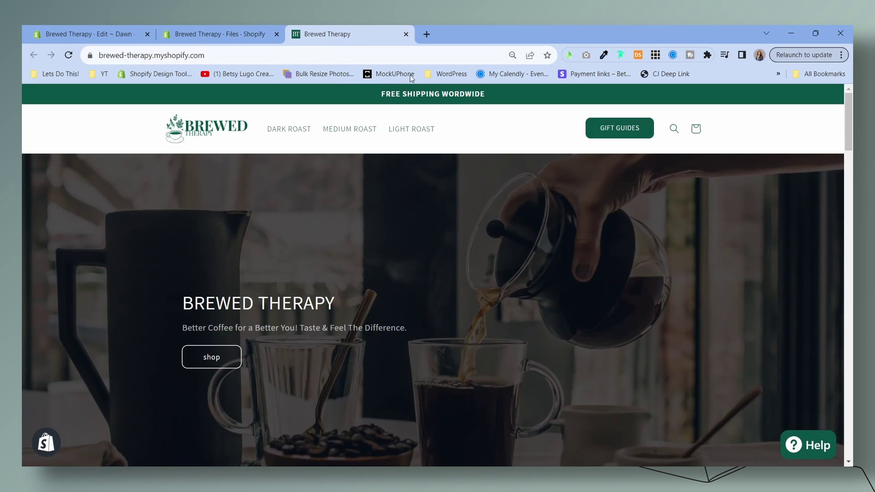
click(69, 55)
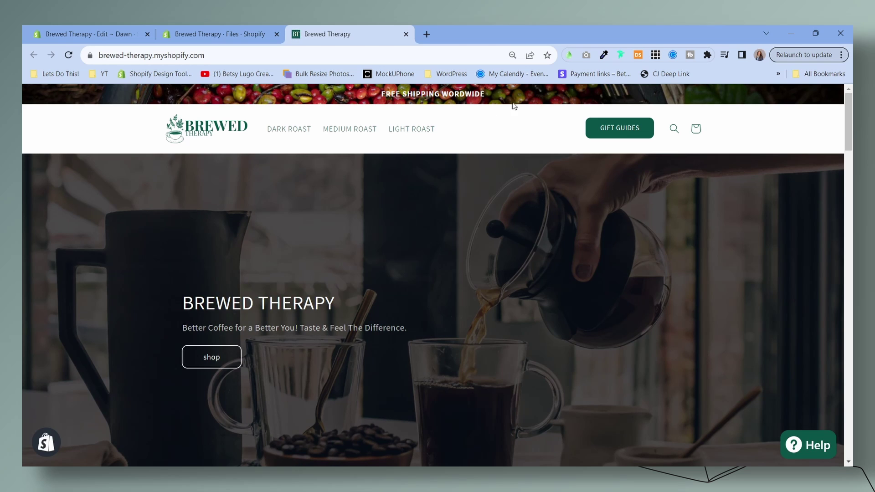
- Open the Dawn theme editor from Online Store and preview the home page in mobile layout
click(230, 31)
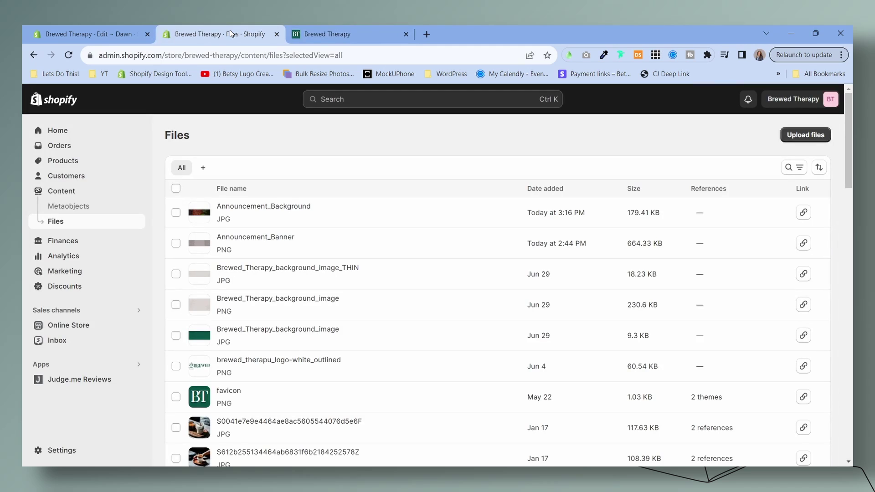
click(63, 326)
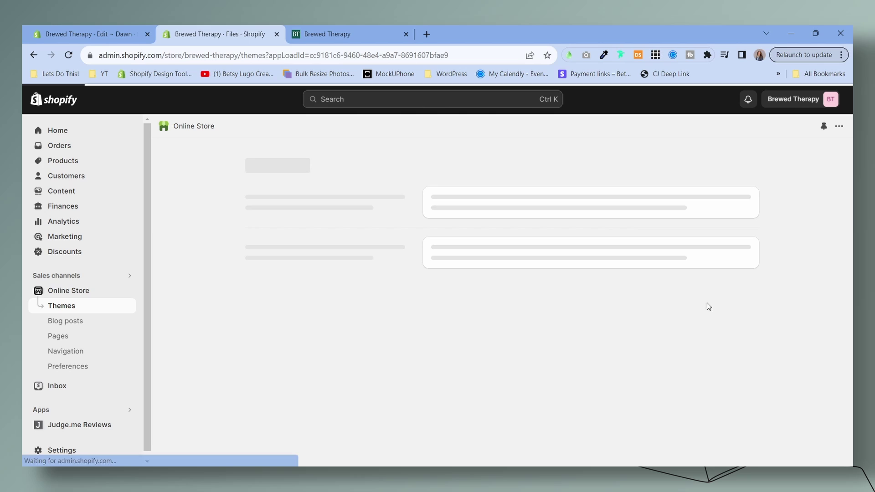
click(716, 397)
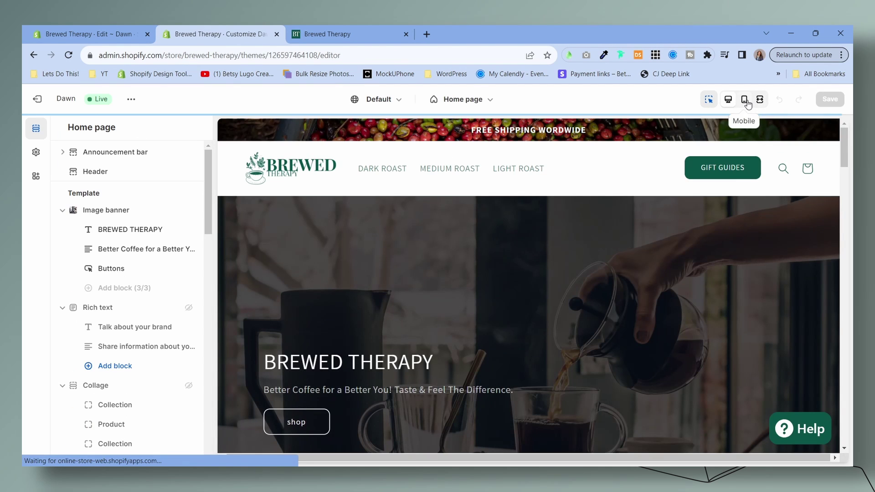
click(745, 100)
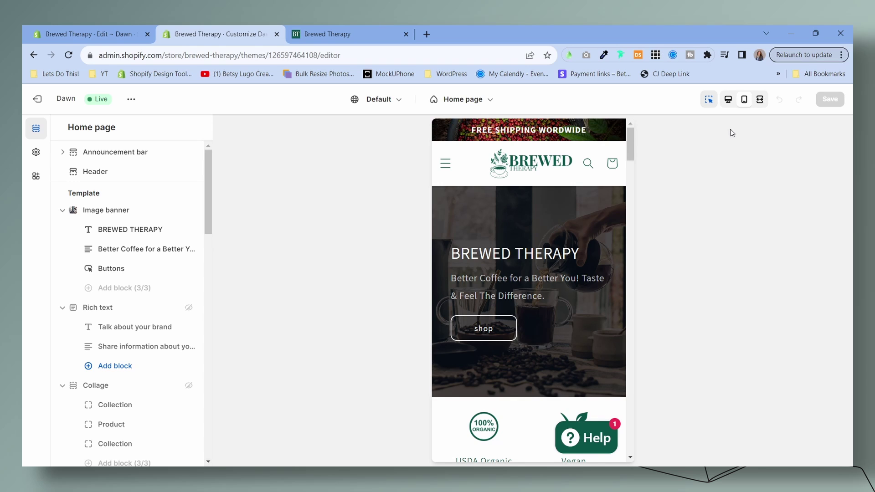
- Add a 'Welcome to our store' announcement to the announcement bar with the Inverse colour scheme
click(63, 152)
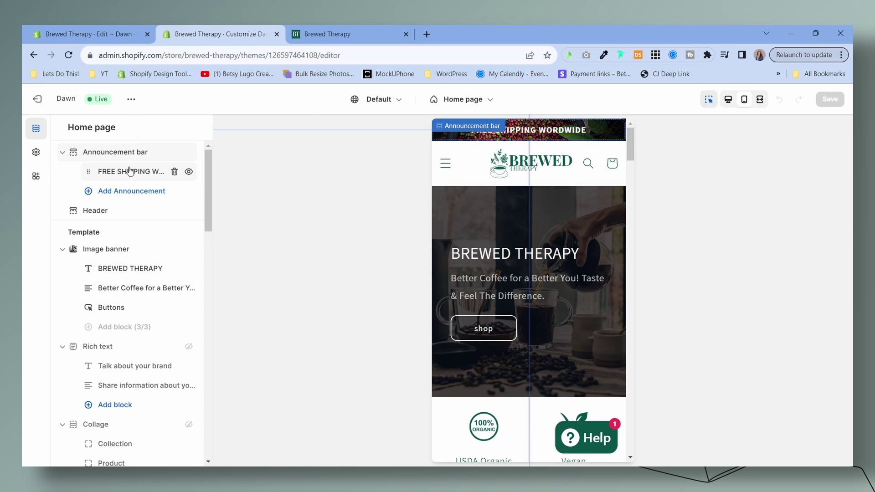
click(132, 192)
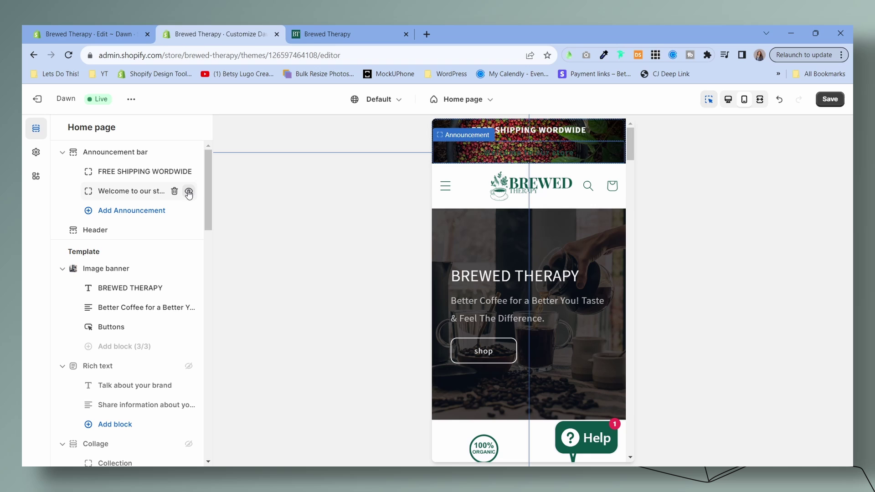
click(139, 196)
click(115, 257)
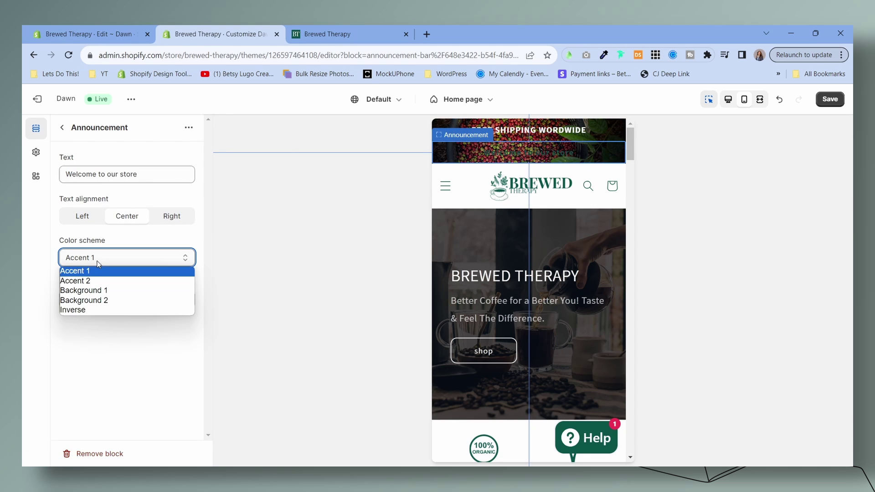
click(83, 311)
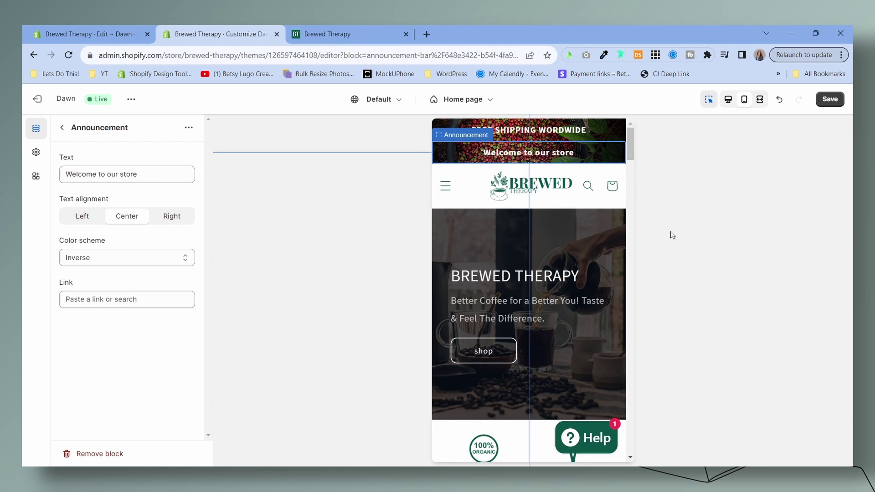